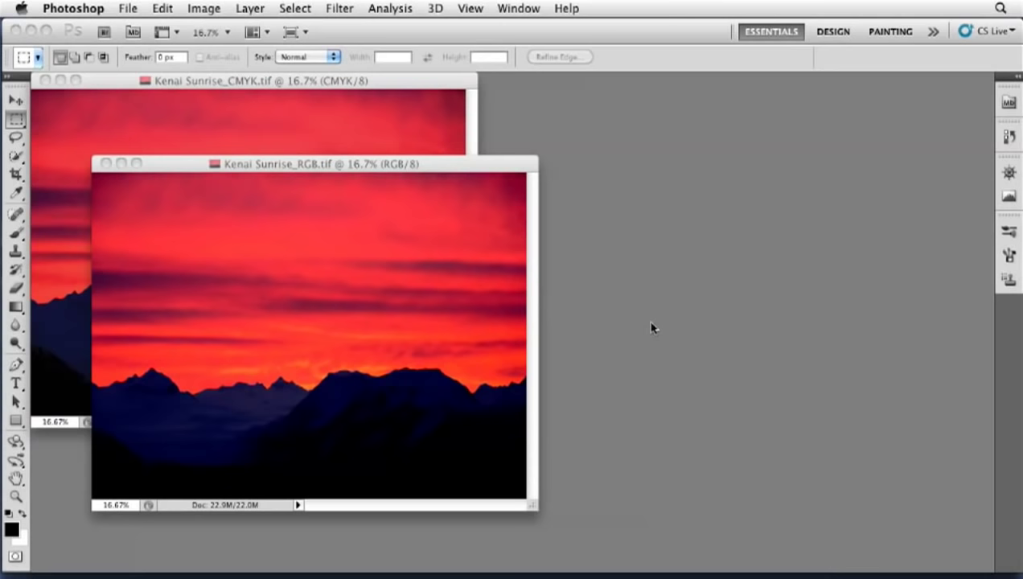
# Bring the RGB Kenai Sunrise image to the front and dock the Info panel beside Channels.
pyautogui.click(515, 8)
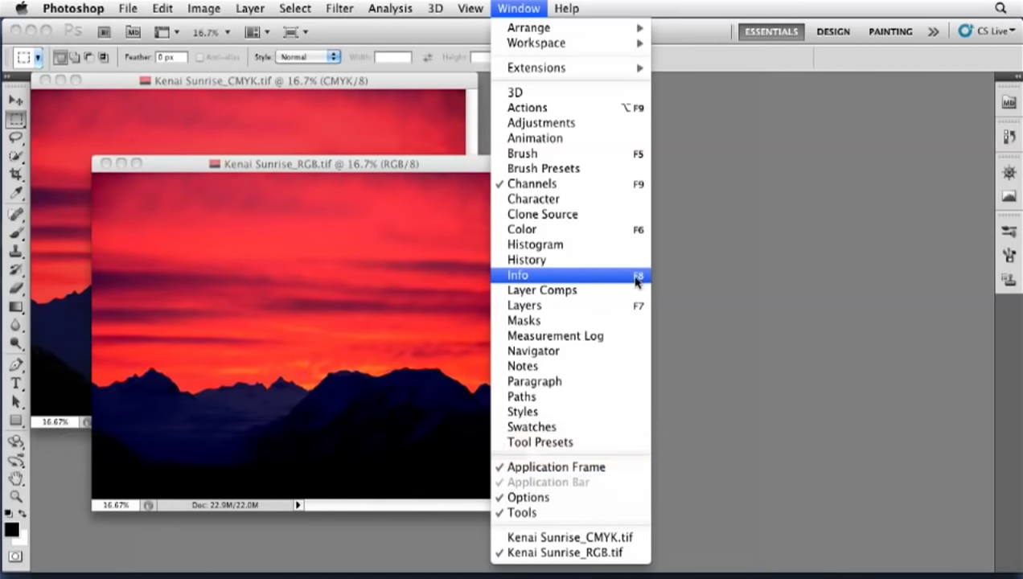
pyautogui.press('Escape')
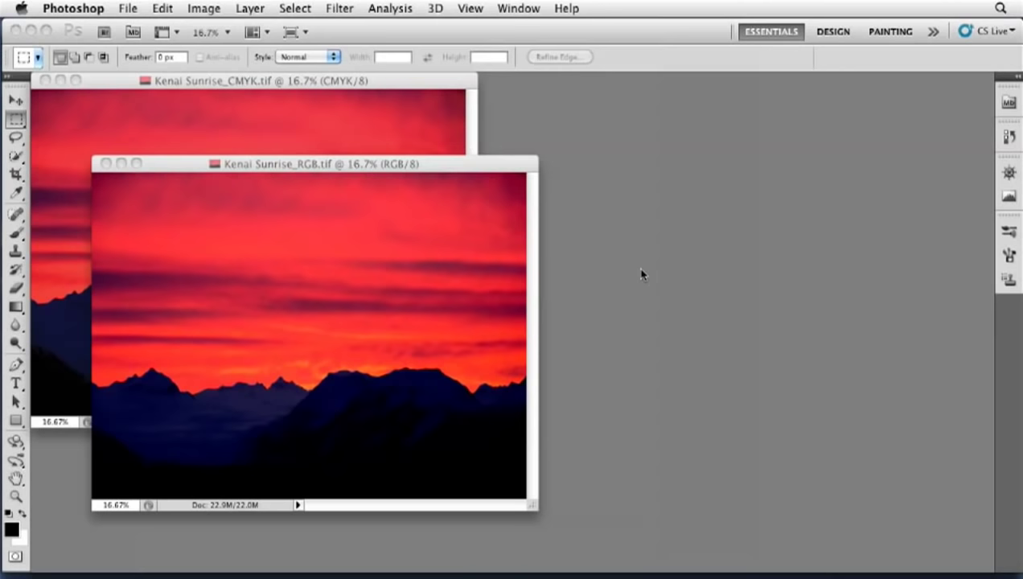
pyautogui.click(463, 165)
pyautogui.moveTo(653, 180); pyautogui.dragTo(647, 125)
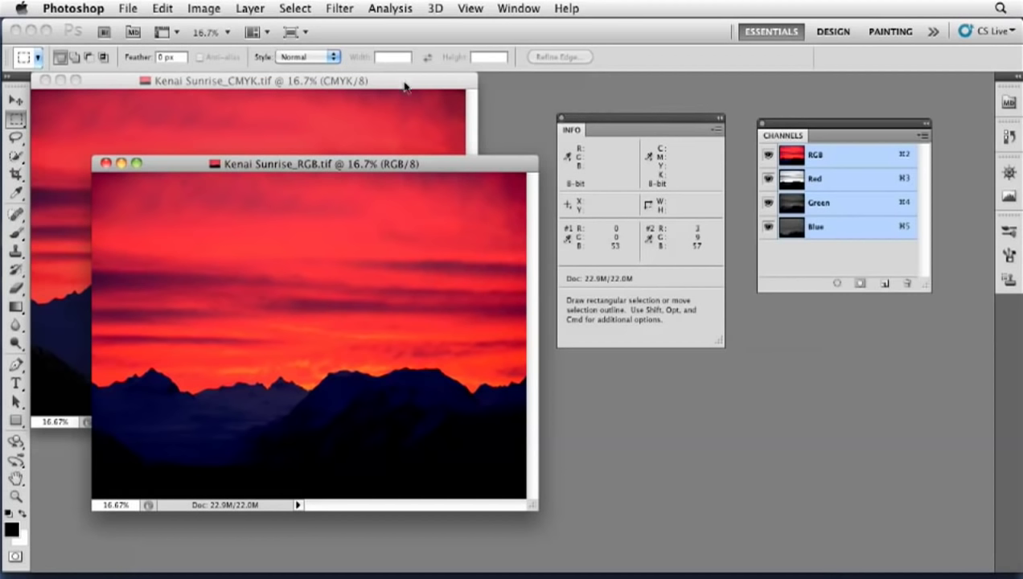
# View the RGB image's Red, Green and Blue channels one by one, then the RGB composite.
pyautogui.click(828, 182)
pyautogui.click(839, 204)
pyautogui.click(837, 227)
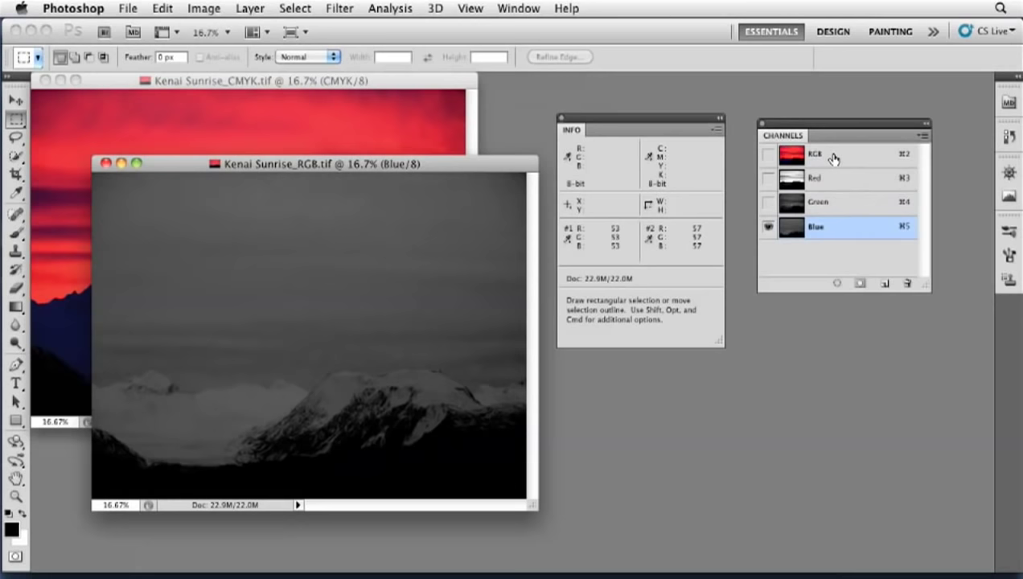
pyautogui.click(833, 159)
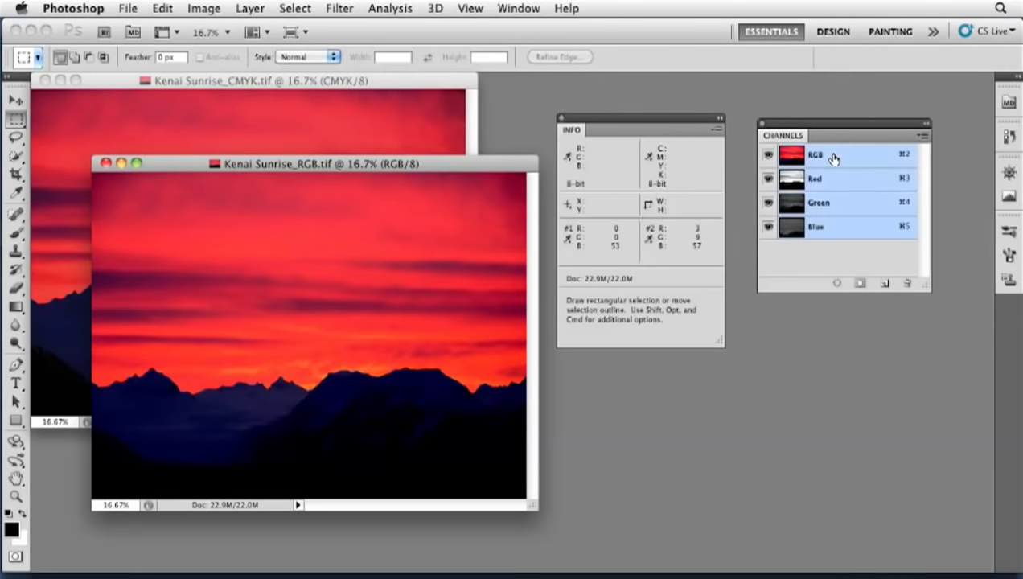
# View the CMYK image's Cyan, Magenta, Yellow and Black channels, then return to the RGB image.
pyautogui.click(434, 85)
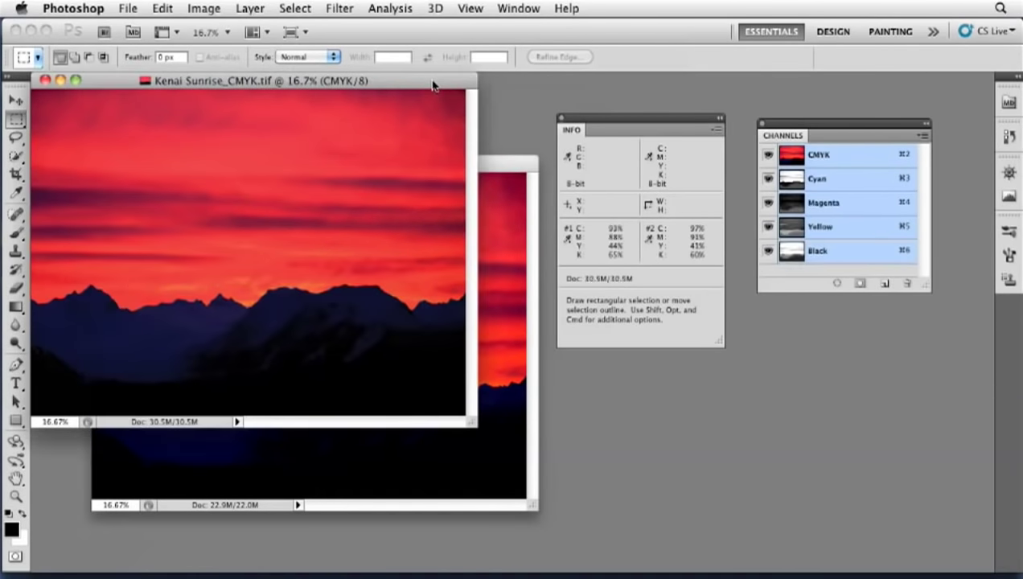
pyautogui.click(841, 185)
pyautogui.click(843, 204)
pyautogui.click(843, 227)
pyautogui.click(844, 251)
pyautogui.click(847, 155)
pyautogui.click(517, 167)
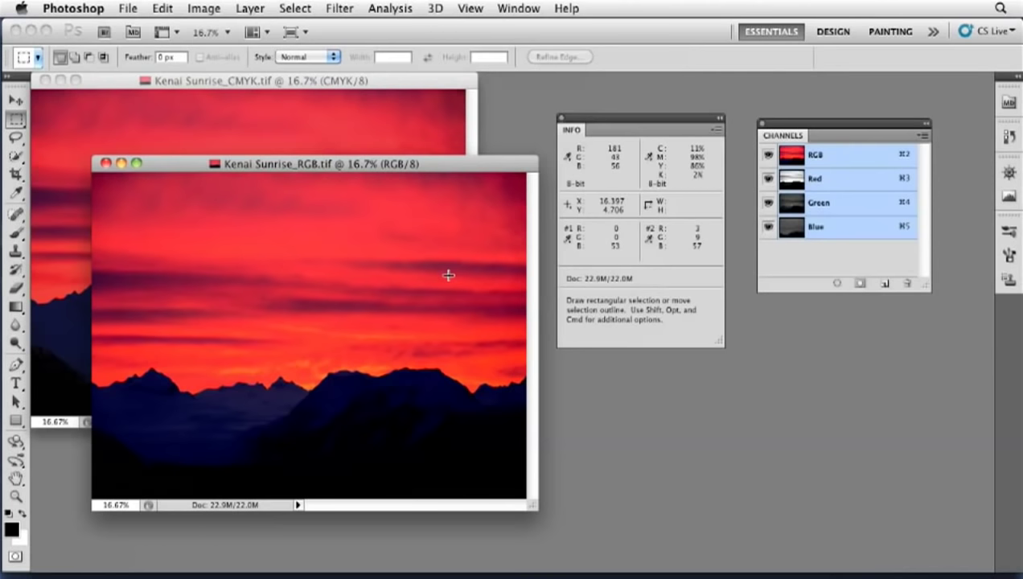
# Select the Eyedropper Tool, leaving Use Shift Key for Tool Switch unchanged in General preferences.
pyautogui.click(16, 194)
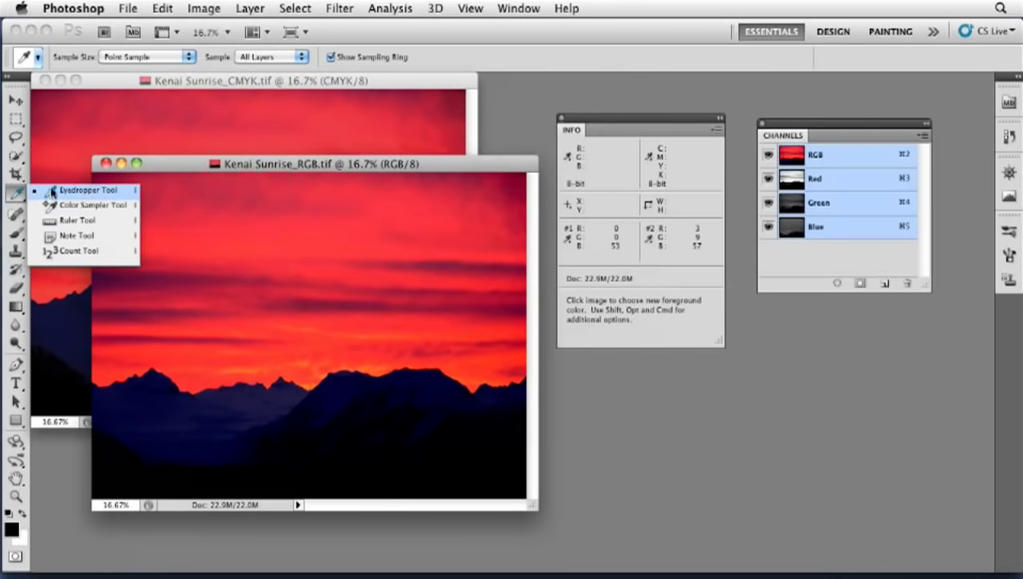
pyautogui.click(99, 192)
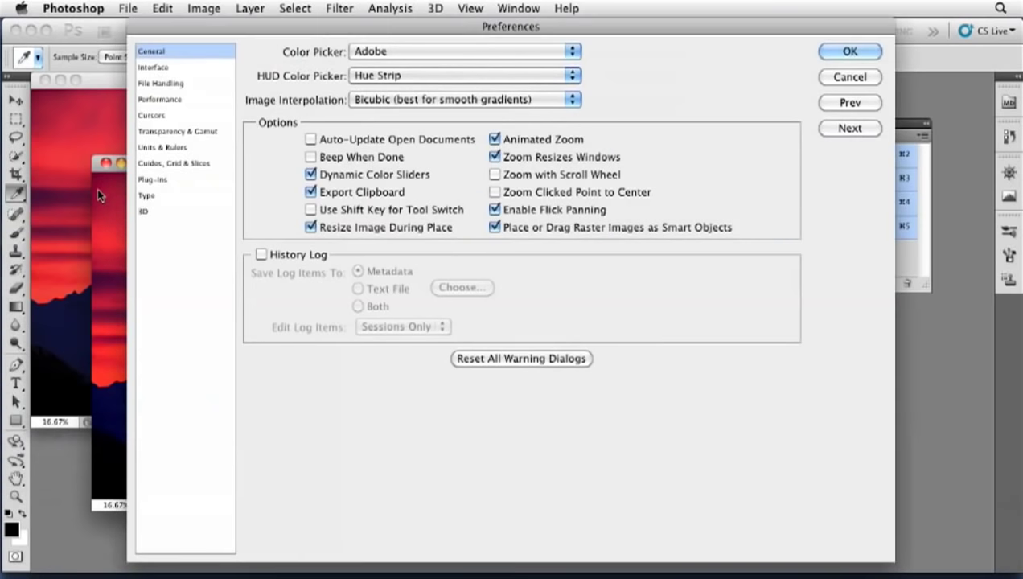
pyautogui.press('super+k')
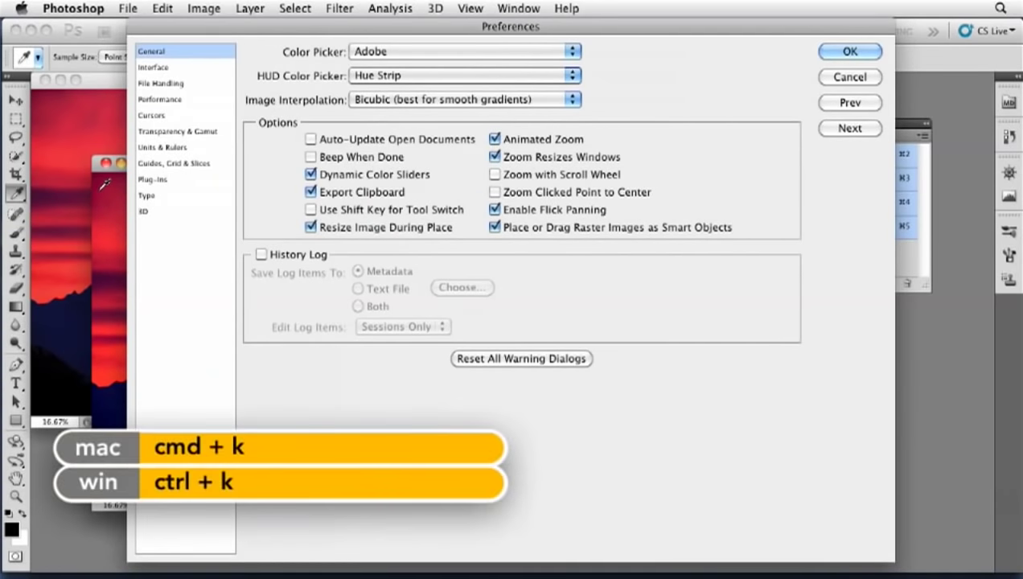
pyautogui.click(310, 210)
pyautogui.click(310, 210)
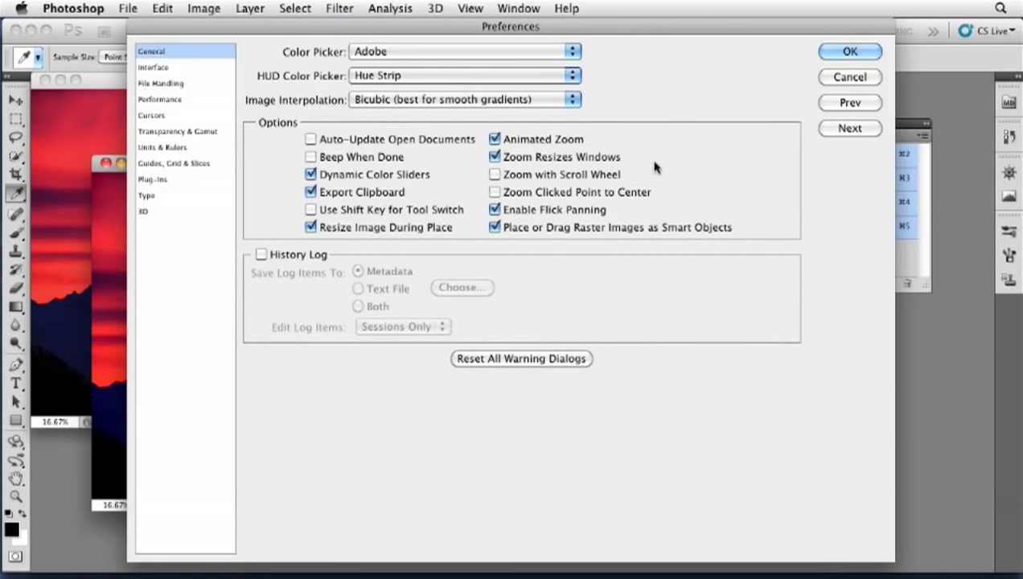
pyautogui.click(850, 53)
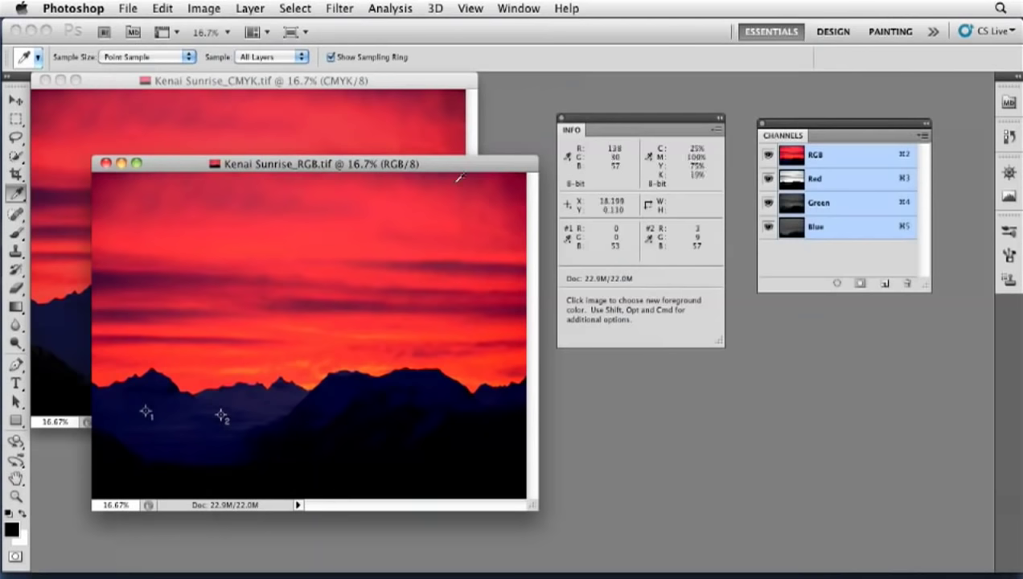
pyautogui.press('i')
pyautogui.keyDown('alt'); pyautogui.click(18, 195); pyautogui.keyUp('alt')
pyautogui.keyDown('alt'); pyautogui.click(18, 194); pyautogui.keyUp('alt')
pyautogui.keyDown('alt'); pyautogui.click(18, 195); pyautogui.keyUp('alt')
pyautogui.keyDown('alt'); pyautogui.click(18, 195); pyautogui.keyUp('alt')
pyautogui.press('v')
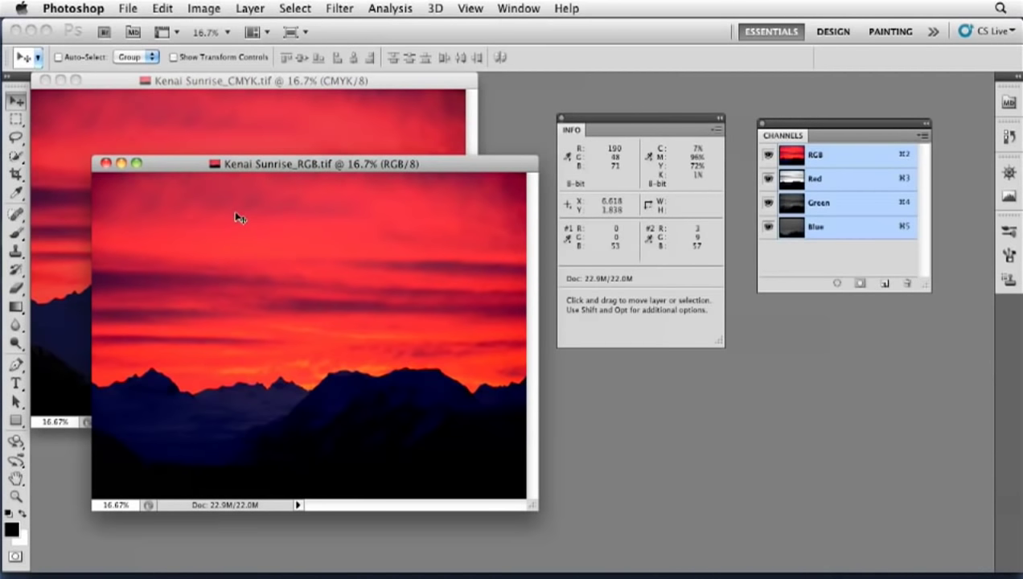
pyautogui.press('i')
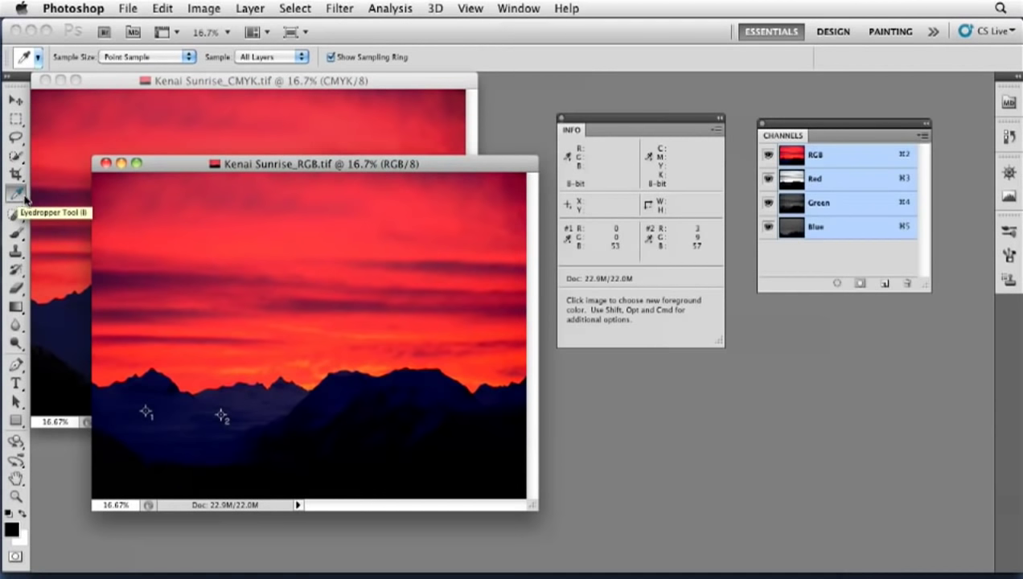
pyautogui.click(150, 58)
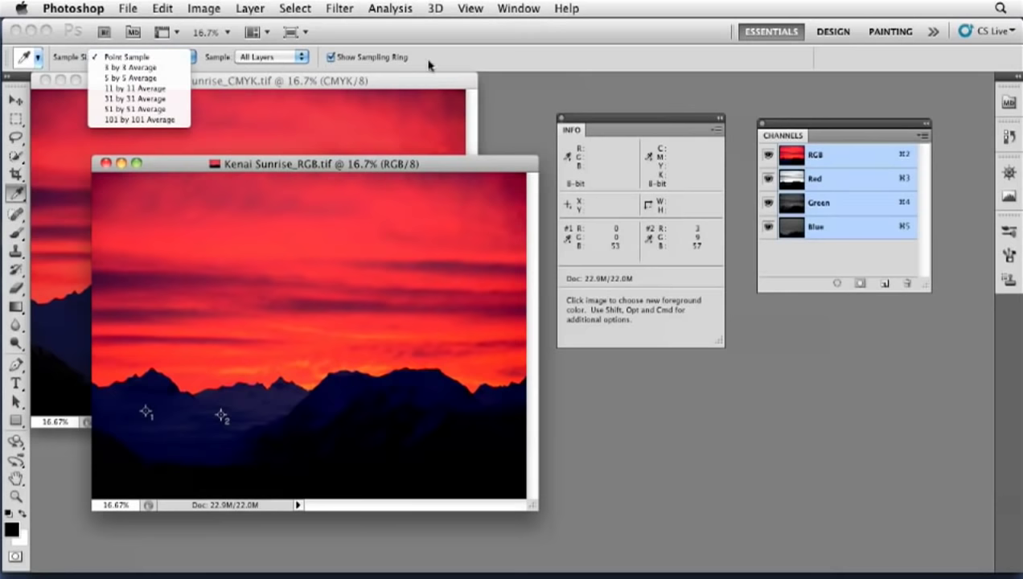
# Set the eyedropper's Sample Size to 3 by 3 Average in the options bar.
pyautogui.click(462, 63)
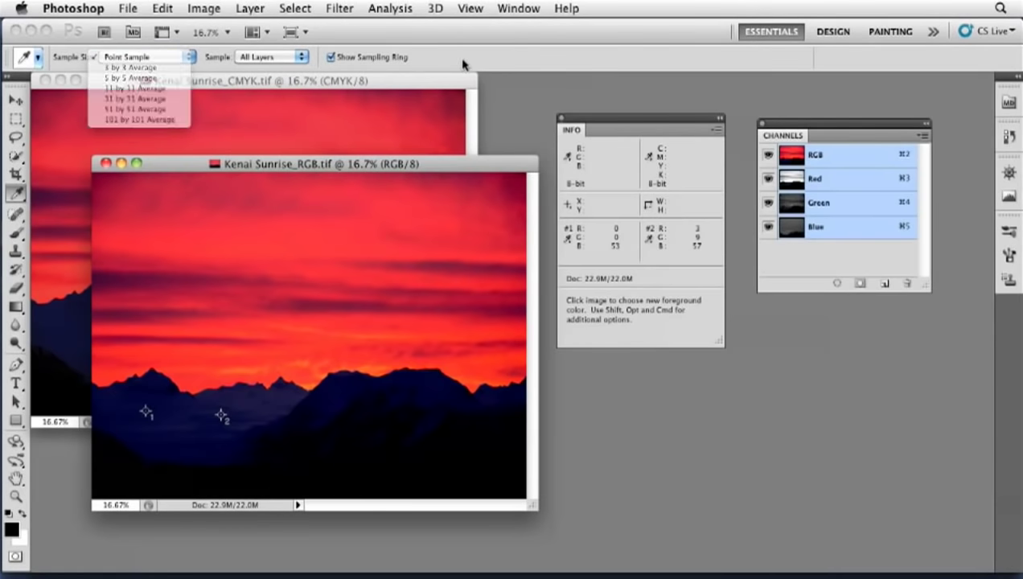
pyautogui.click(522, 9)
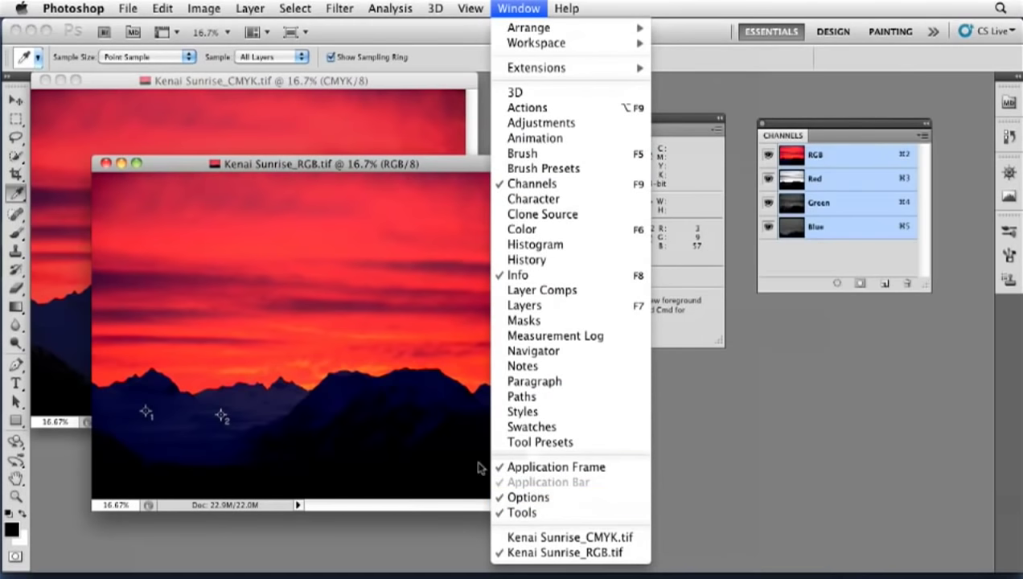
pyautogui.click(125, 74)
pyautogui.click(149, 57)
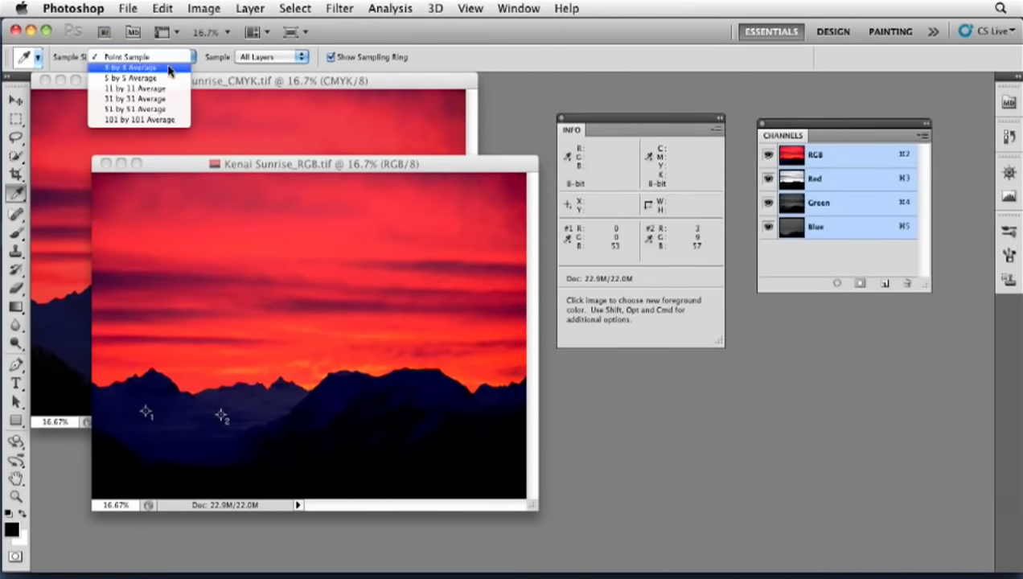
pyautogui.click(168, 68)
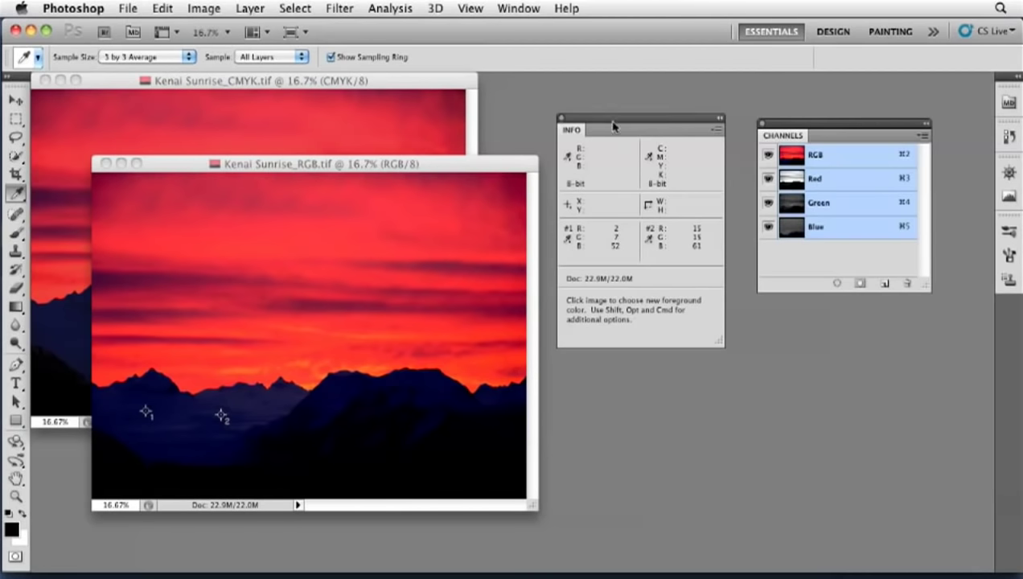
pyautogui.click(714, 134)
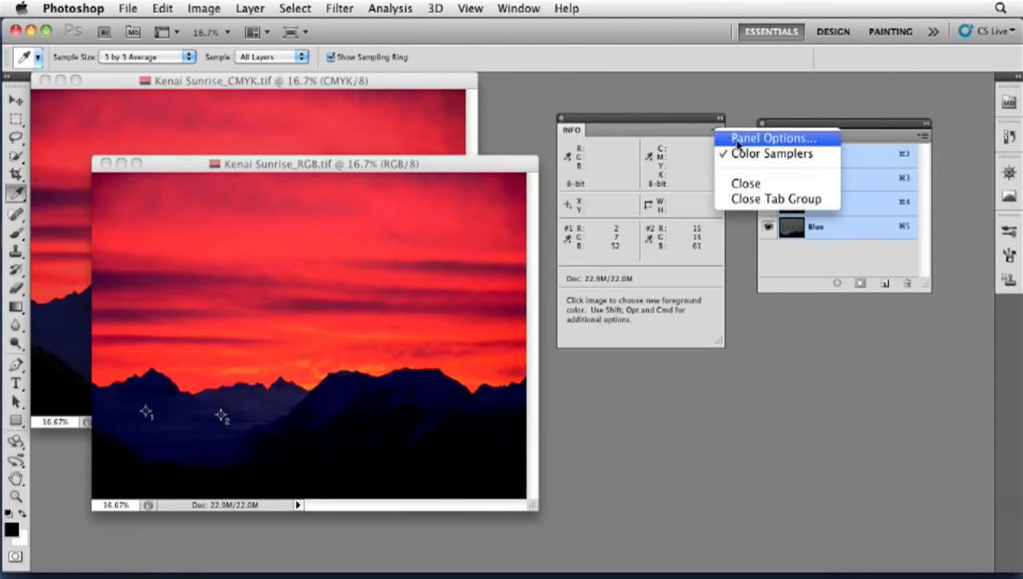
# Uncheck Show Tool Hints in the Info Panel Options and apply.
pyautogui.click(744, 139)
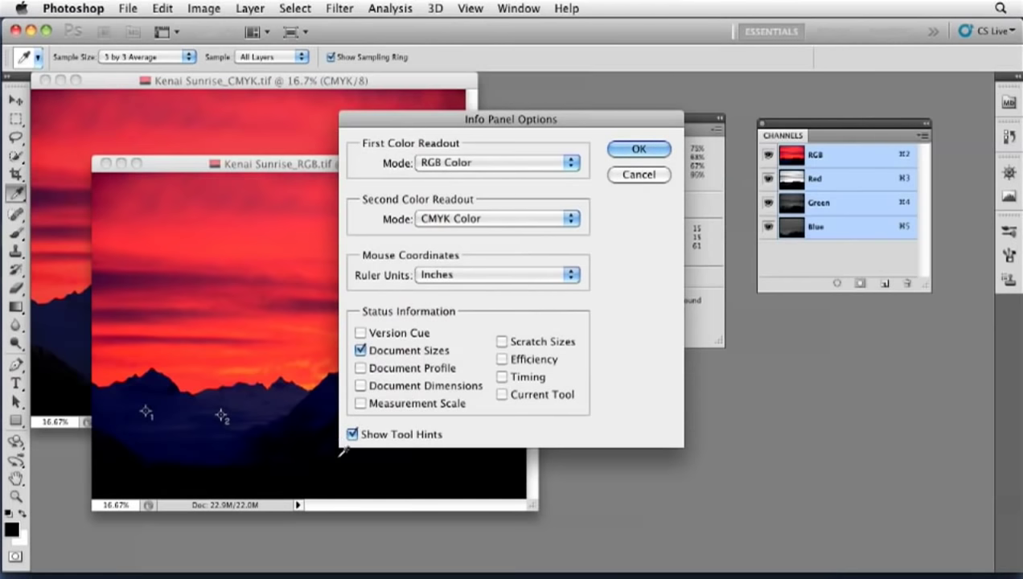
pyautogui.moveTo(613, 121); pyautogui.dragTo(408, 127)
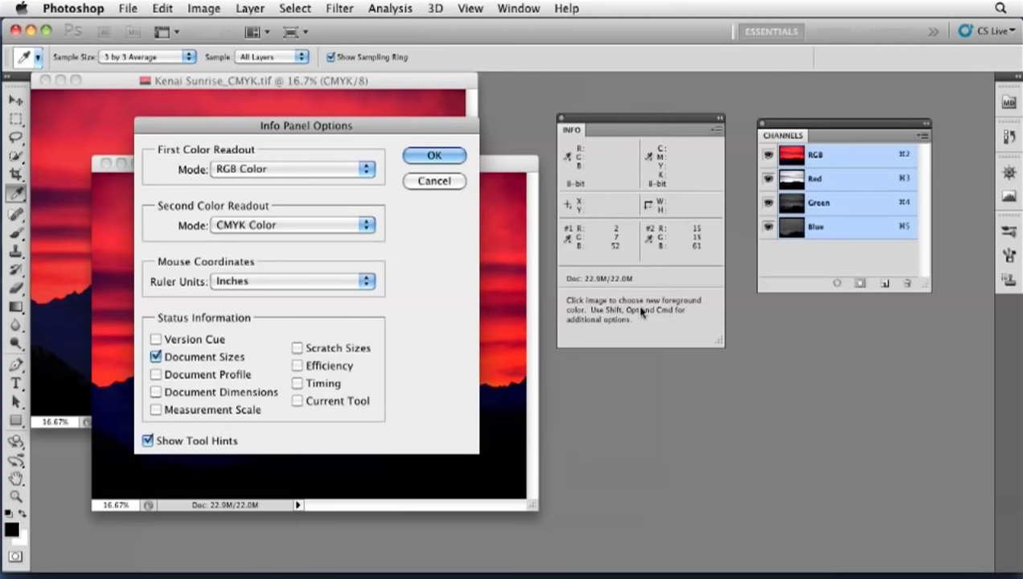
pyautogui.click(148, 439)
pyautogui.click(451, 156)
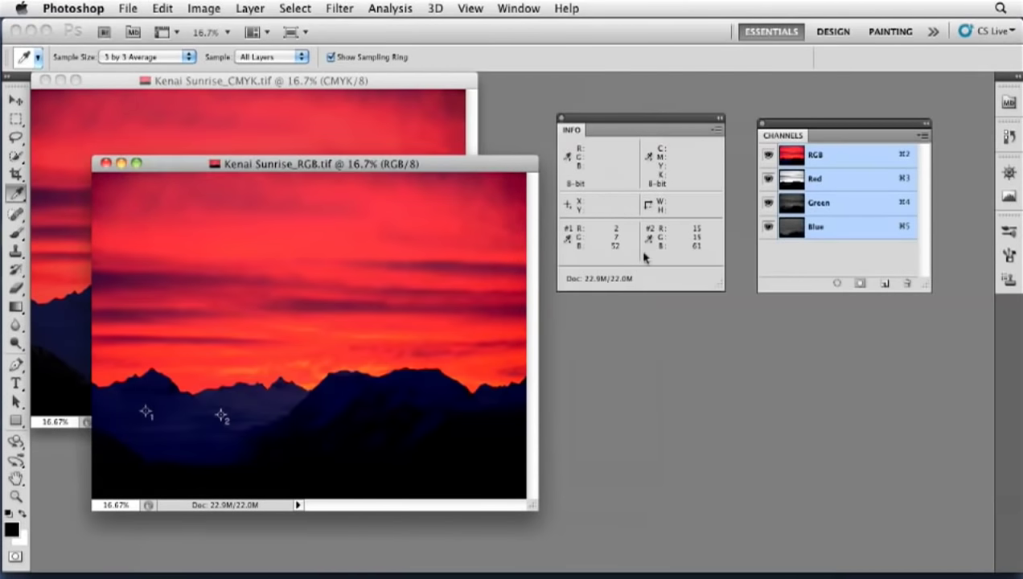
# Confirm the Info Panel Options again and bring up the first readout's color mode list.
pyautogui.click(718, 131)
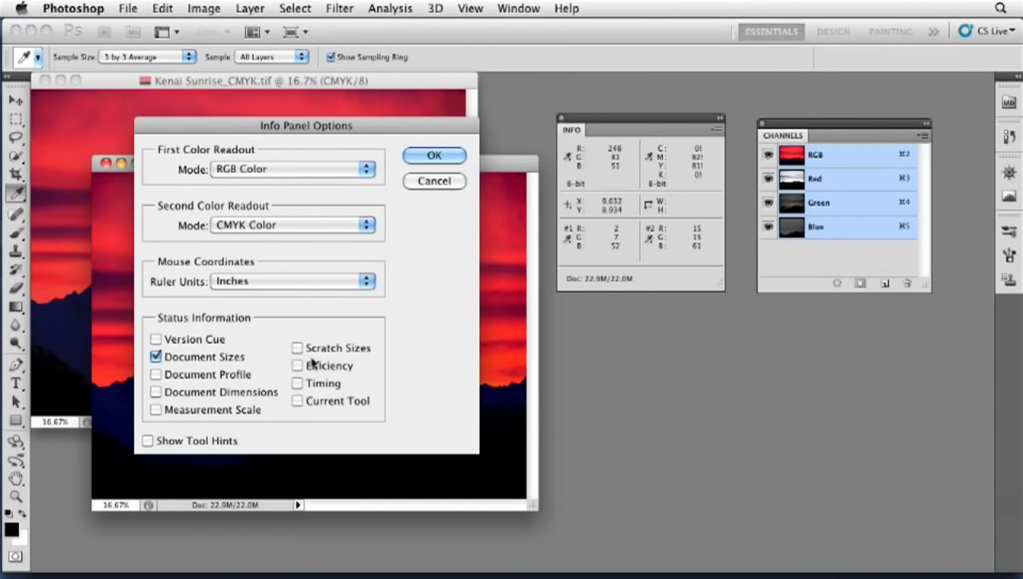
pyautogui.click(435, 156)
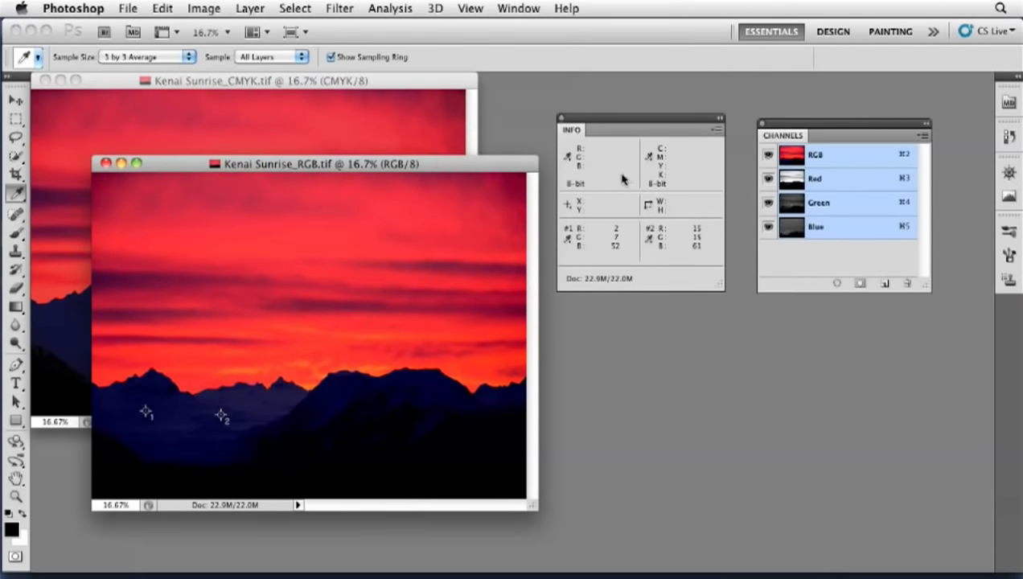
pyautogui.click(569, 158)
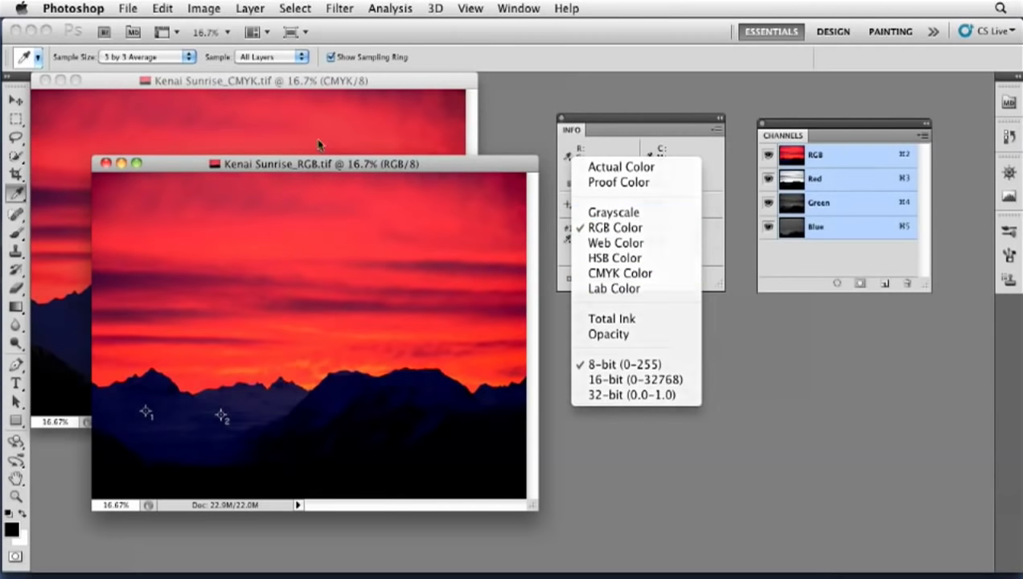
pyautogui.click(229, 59)
pyautogui.click(213, 8)
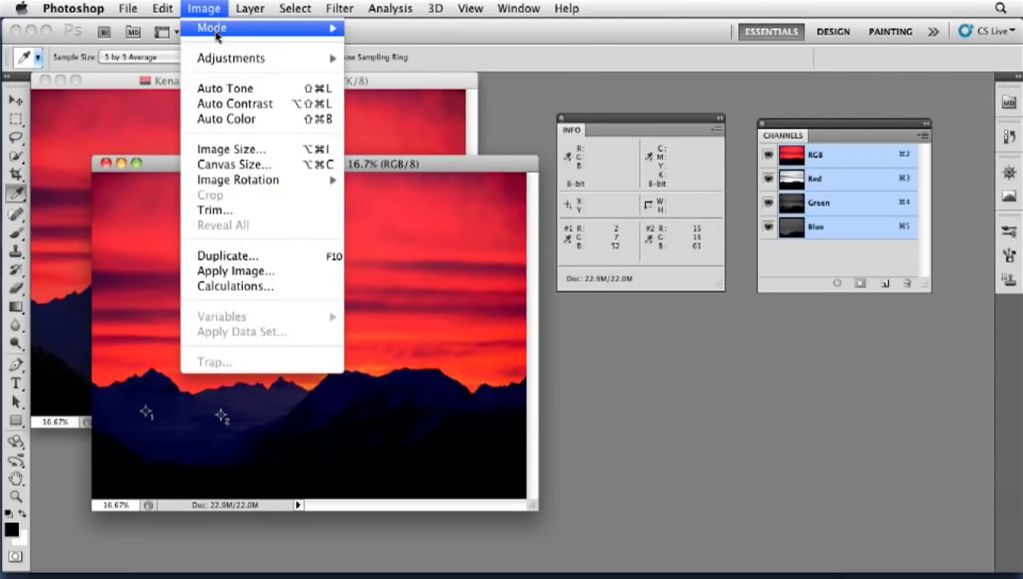
pyautogui.moveTo(217, 32)
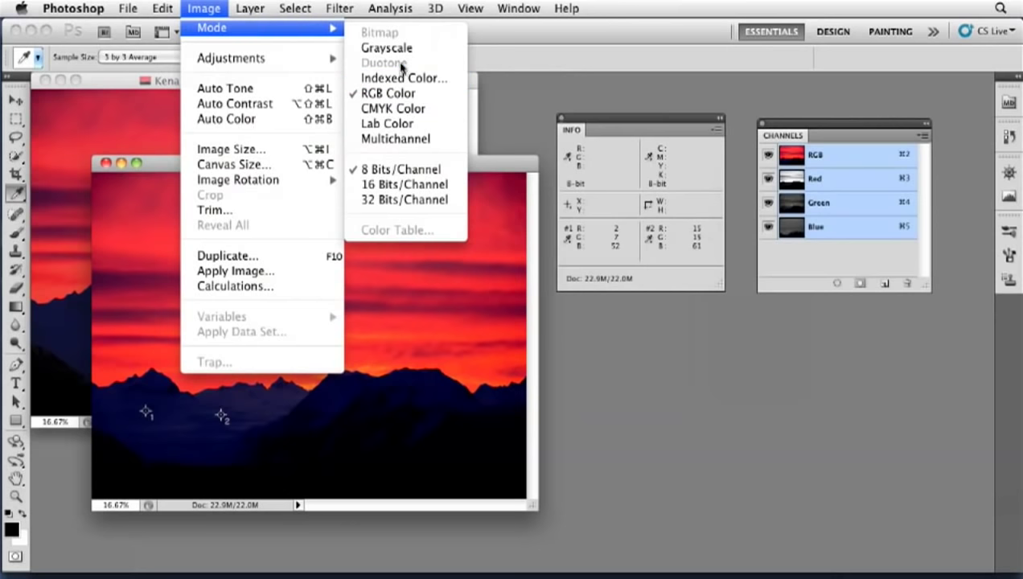
pyautogui.click(444, 94)
pyautogui.click(569, 159)
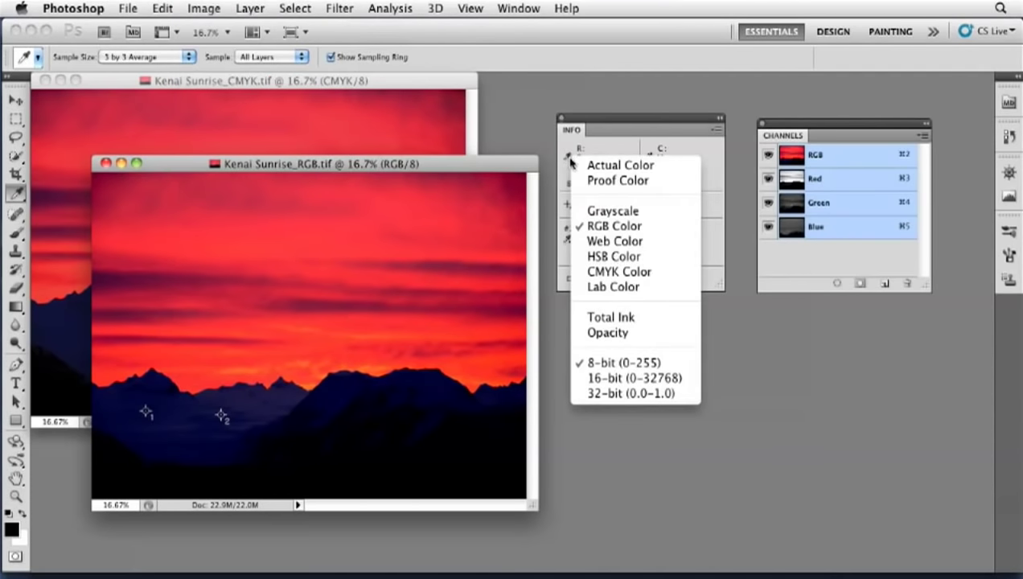
pyautogui.click(591, 229)
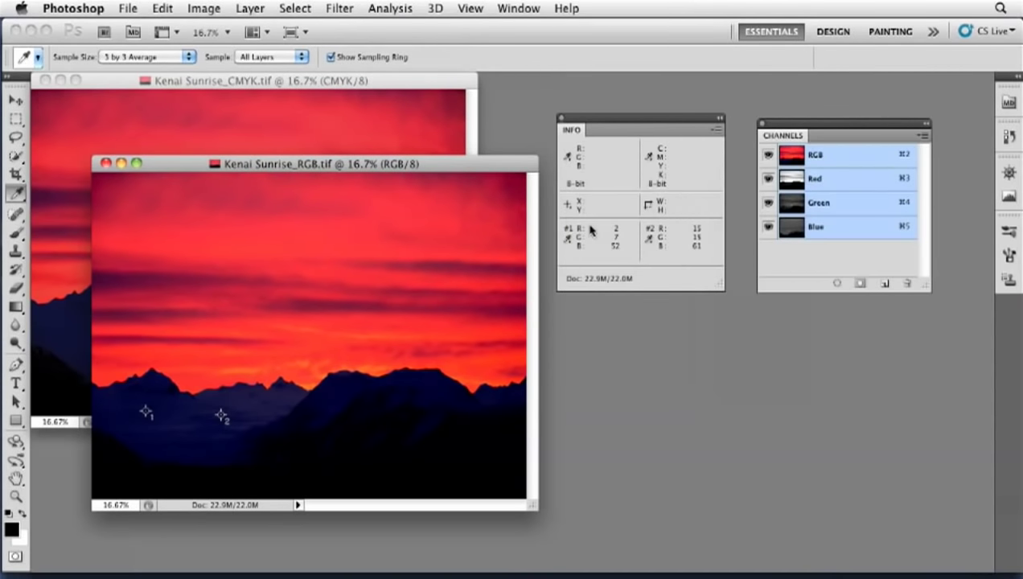
pyautogui.click(650, 161)
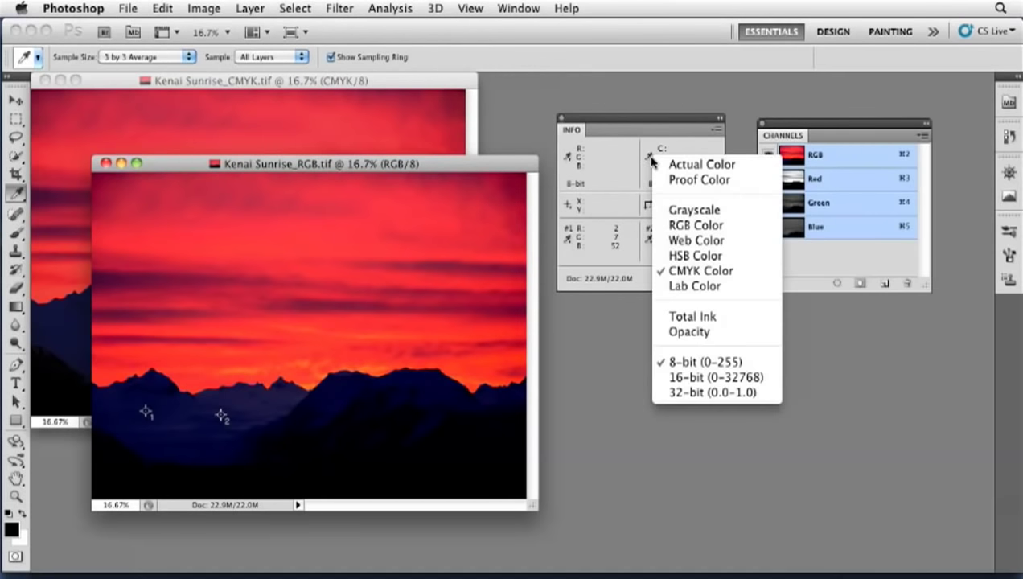
pyautogui.click(688, 271)
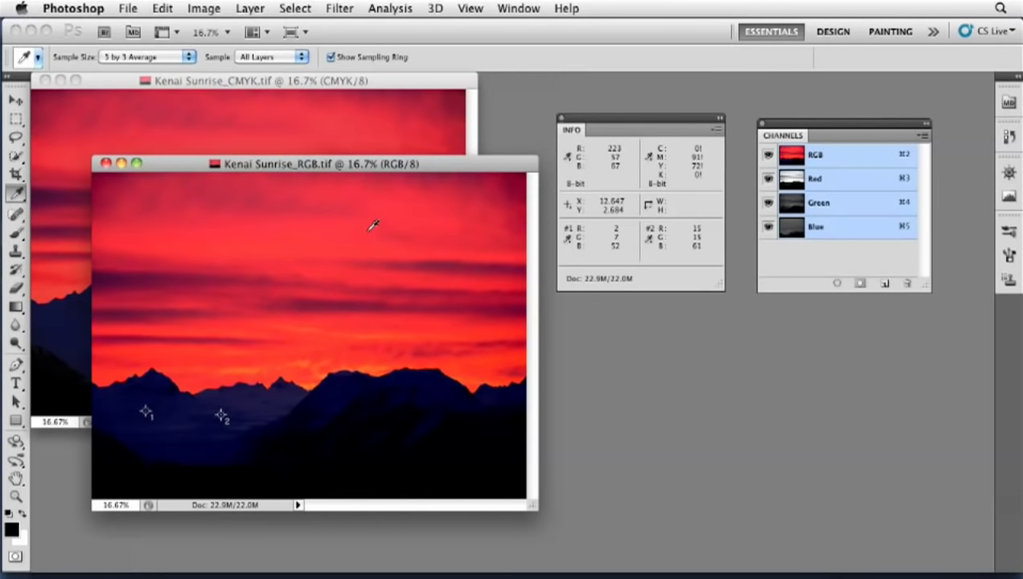
# Open Color Settings to review the Adobe RGB (1998) and U.S. Sheetfed Coated v2 working spaces.
pyautogui.press('shift+super+k')
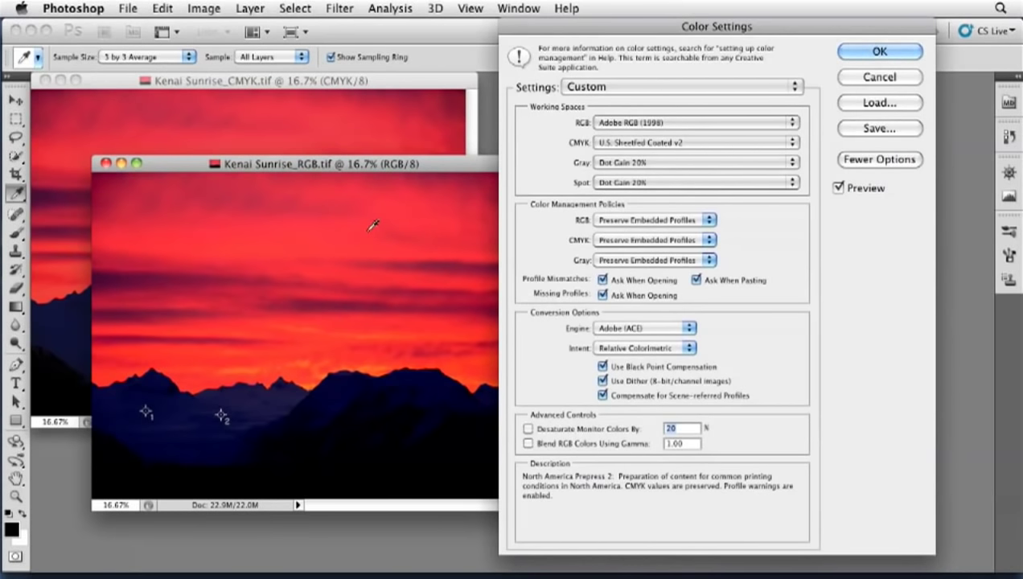